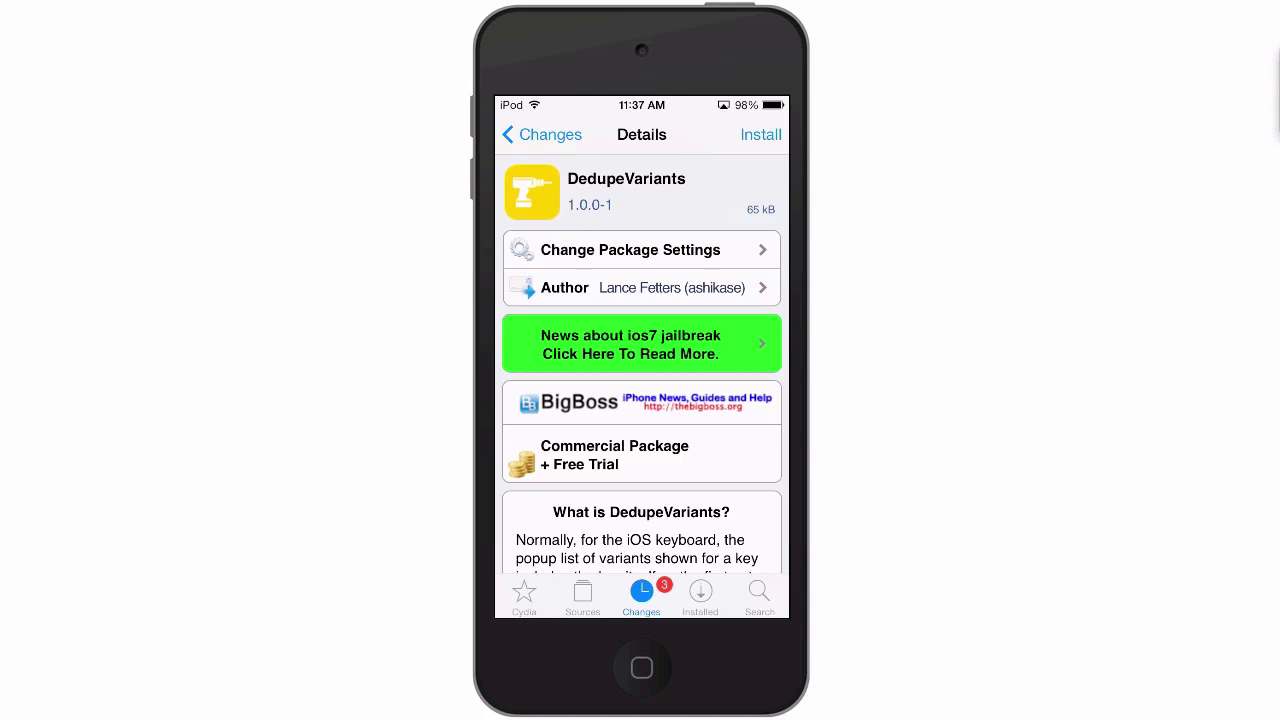
- Leave Cydia, open Notes, and place the cursor at the end of the existing note
{"action": "left_click", "coordinate": [641, 668]}
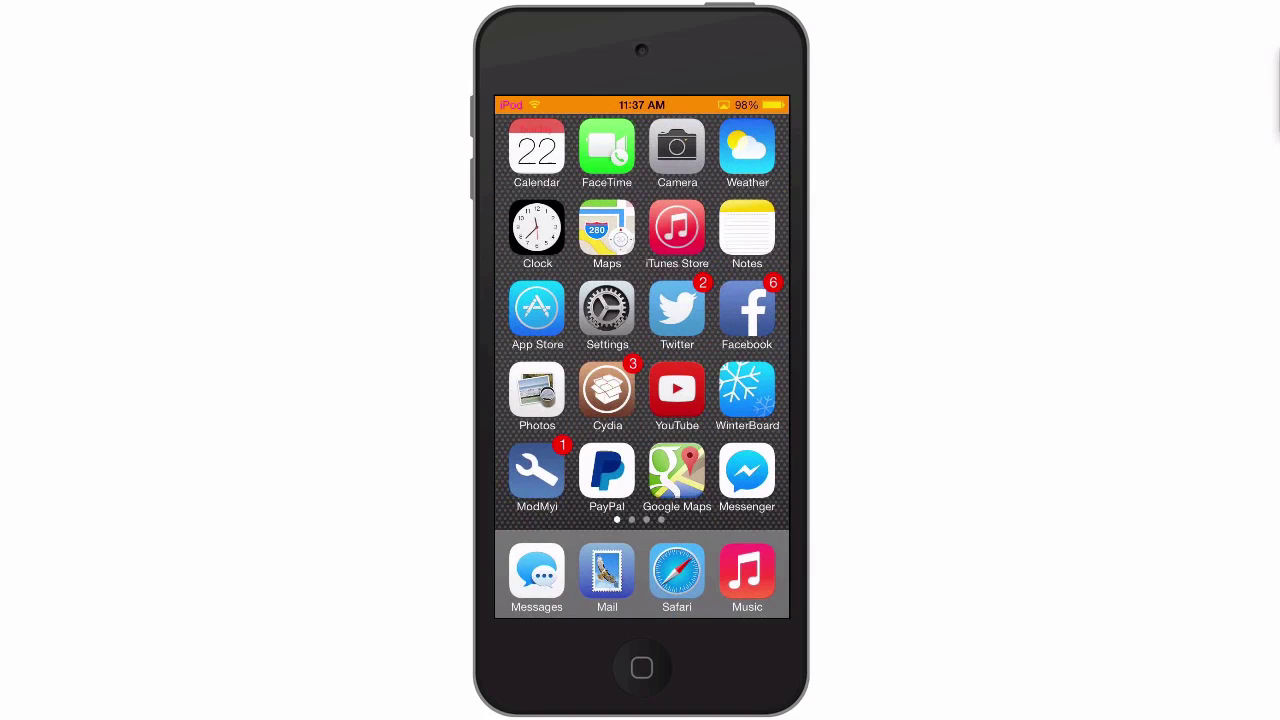
{"action": "left_click", "coordinate": [747, 227]}
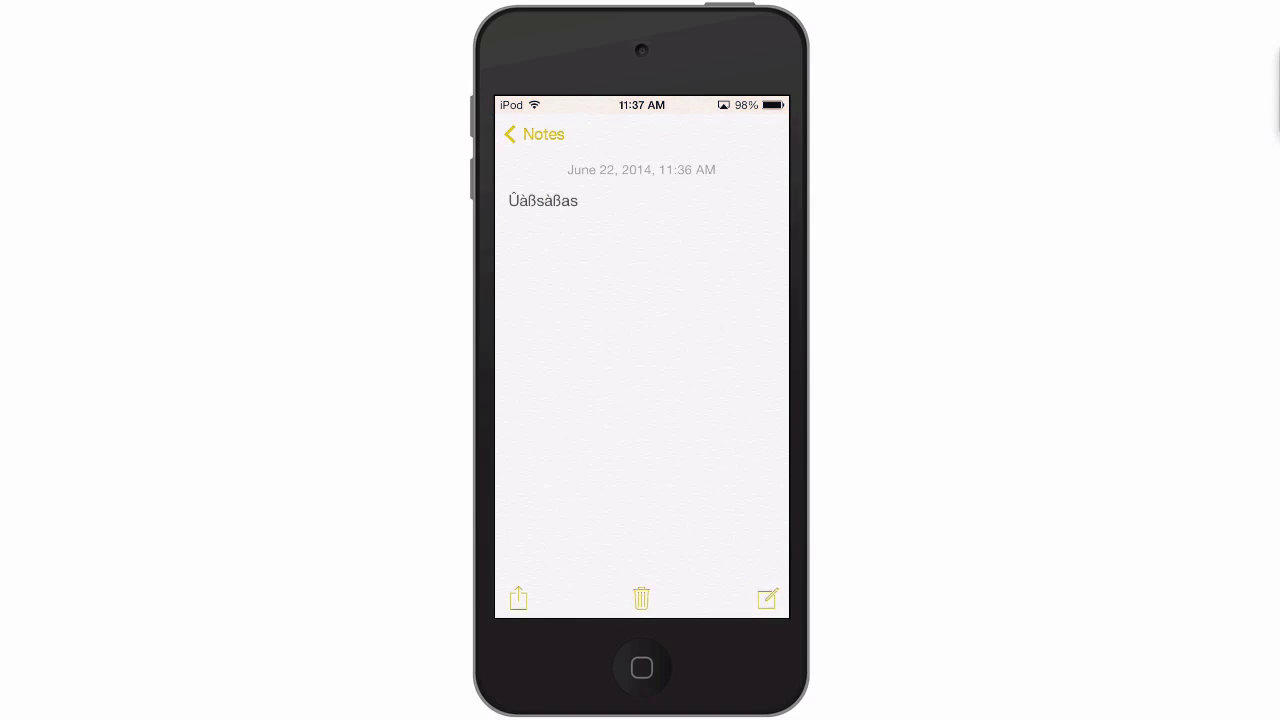
{"action": "left_click", "coordinate": [640, 300]}
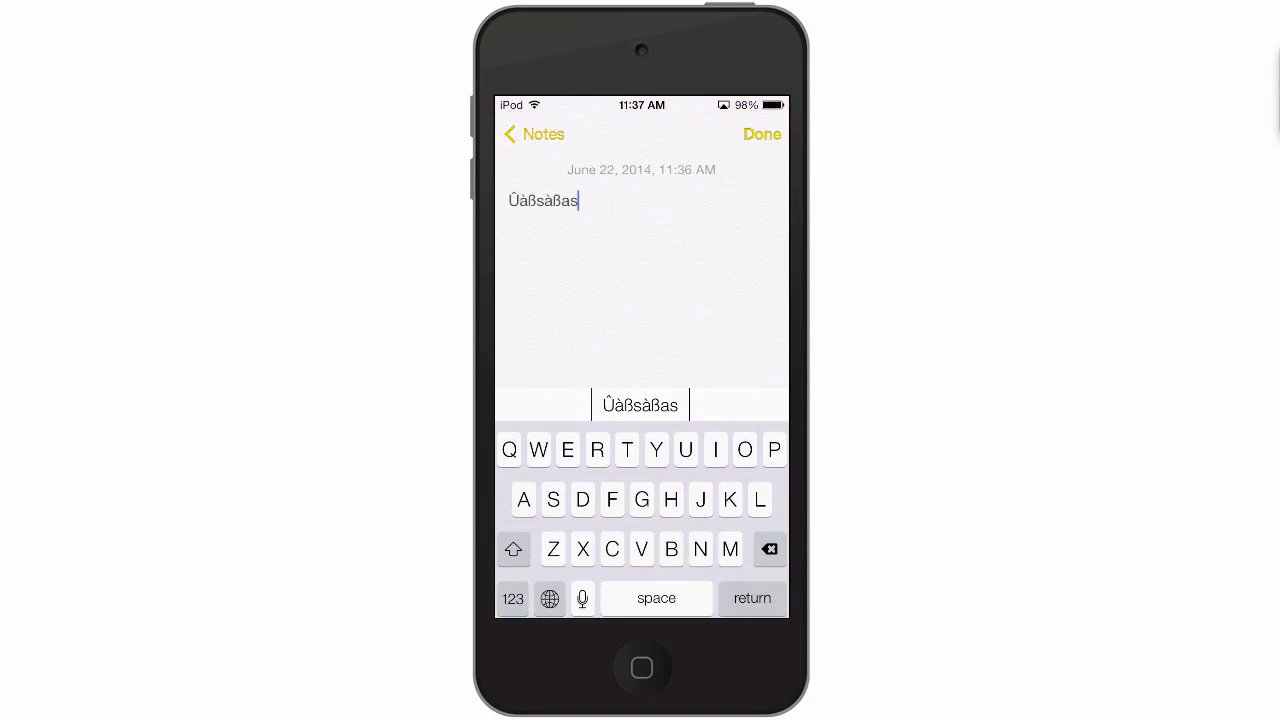
- Check the accent popups for a and s, add an 'a', and insert two new lines
{"action": "left_click", "coordinate": [523, 498]}
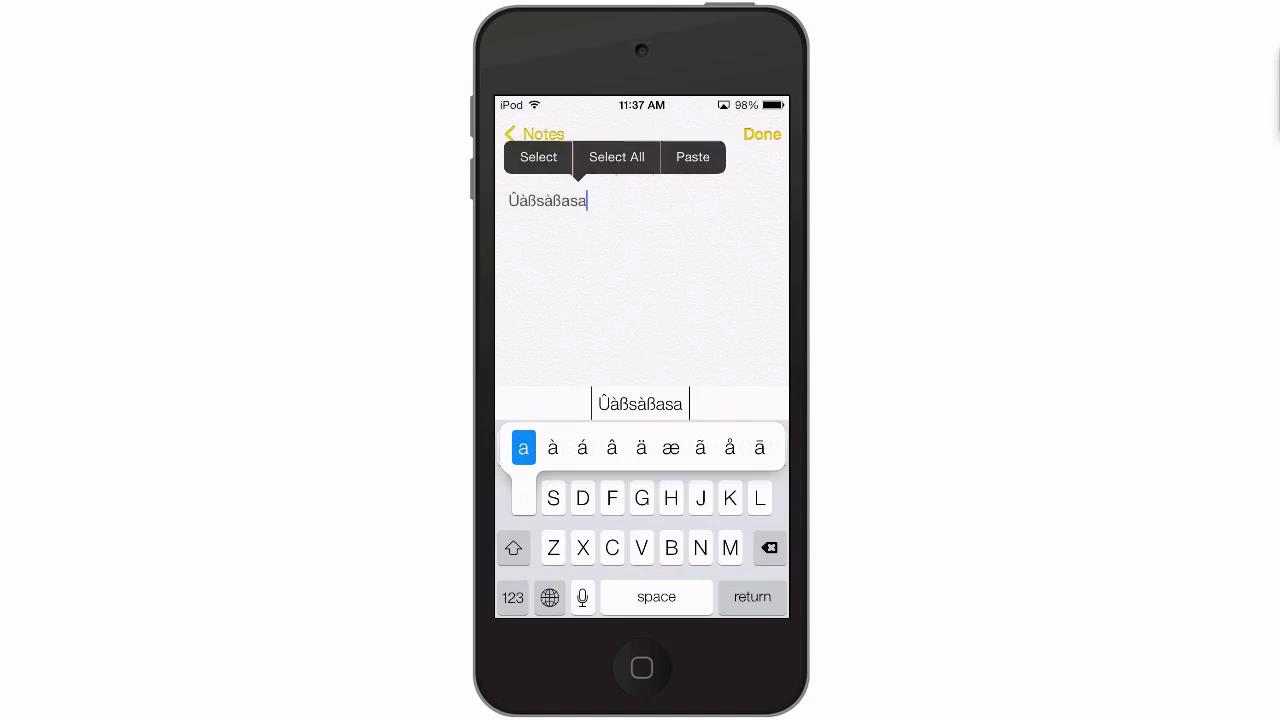
{"action": "left_click", "coordinate": [523, 447]}
{"action": "left_click", "coordinate": [553, 498]}
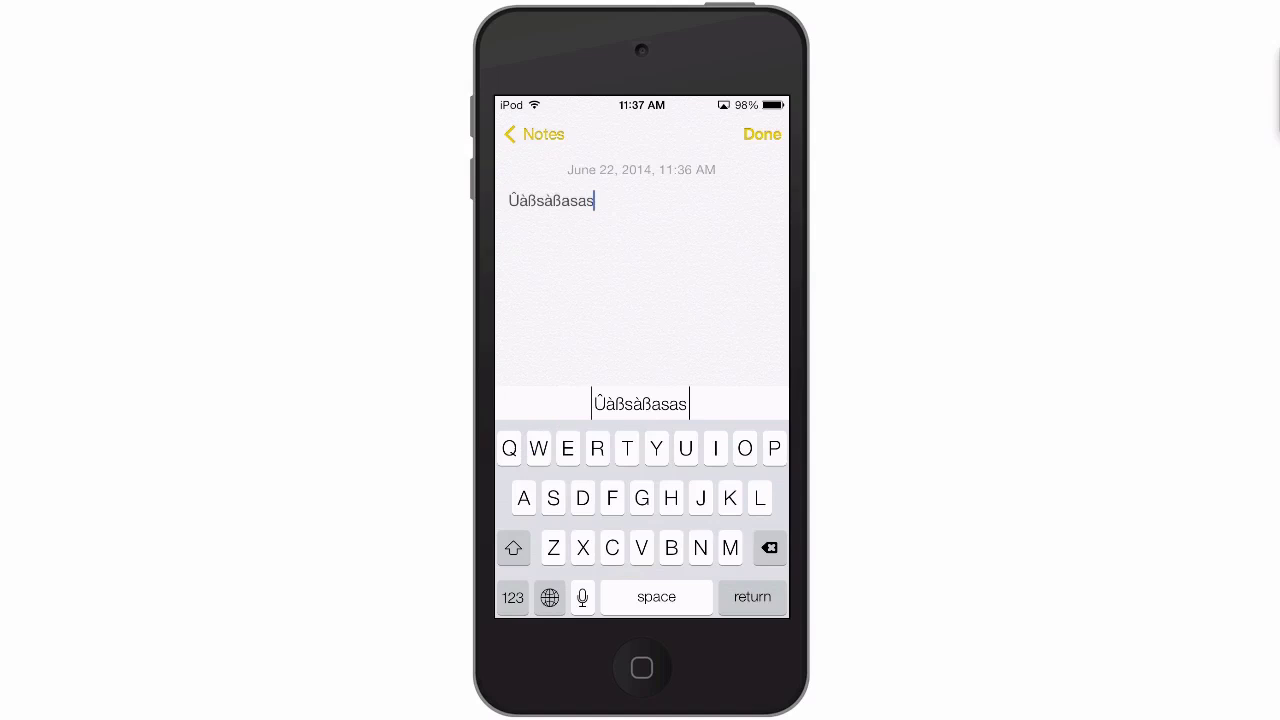
{"action": "left_click", "coordinate": [752, 596]}
{"action": "left_click", "coordinate": [752, 596]}
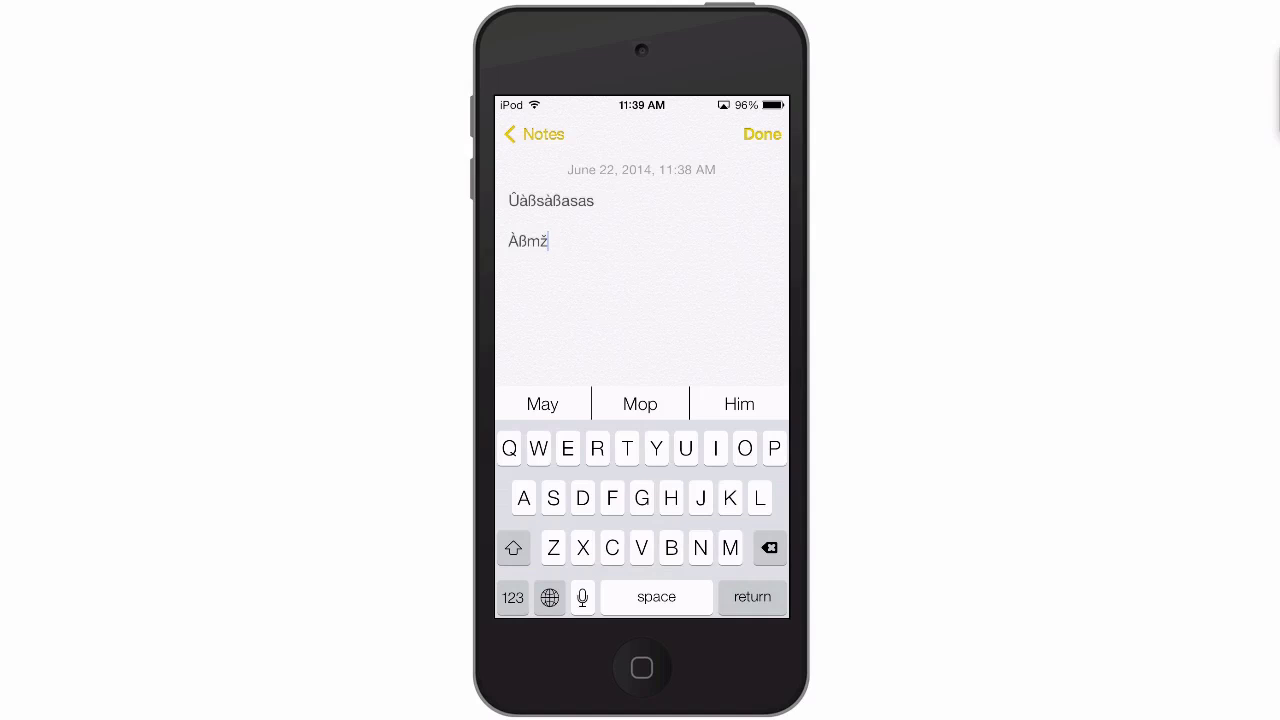
- Leave Notes with the accented lines 'Ûàßsàßasas' and 'Àßmž' and return to the SpringBoard
{"action": "key", "text": "super"}
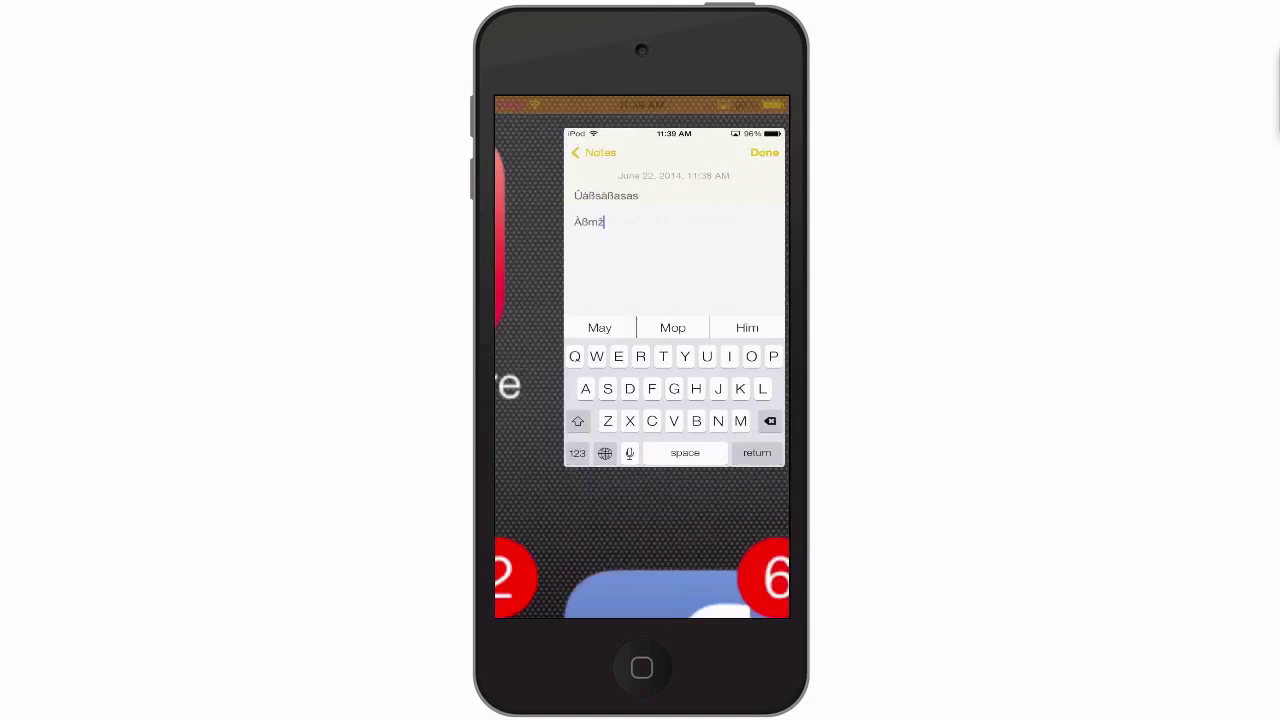